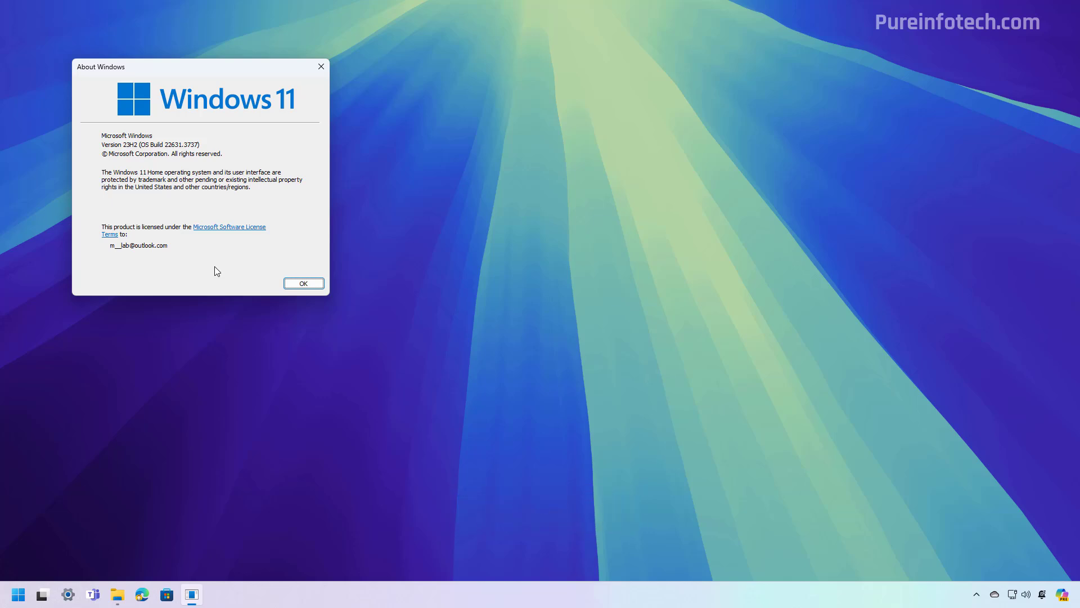
# Launch Settings from Start search and go to Network & internet > Wi-Fi > Manage known networks
pyautogui.click(507, 414)
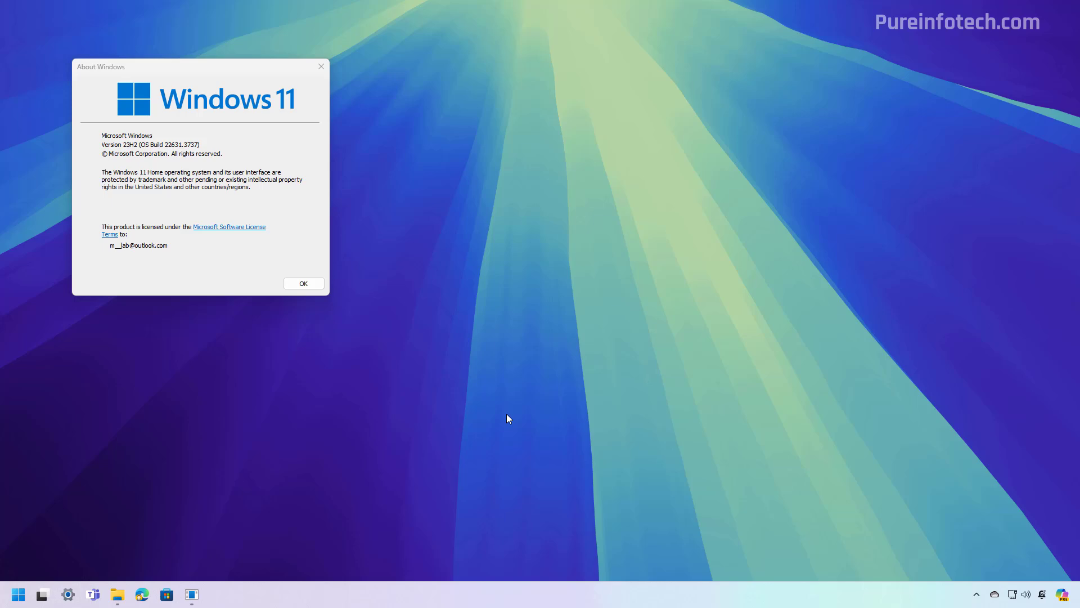
pyautogui.press('super')
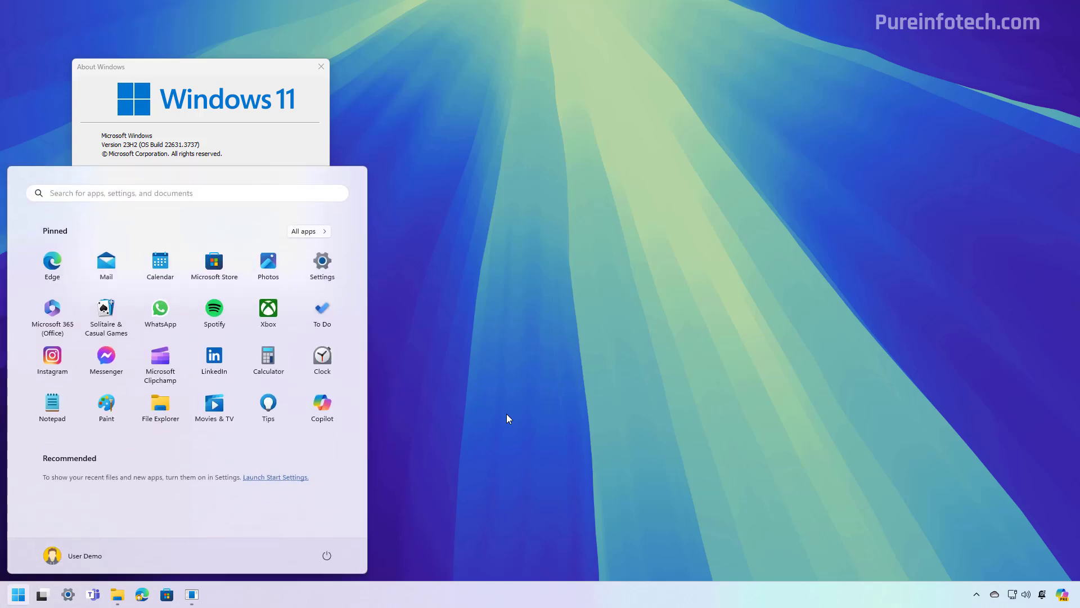
pyautogui.write('settings')
pyautogui.press('Return')
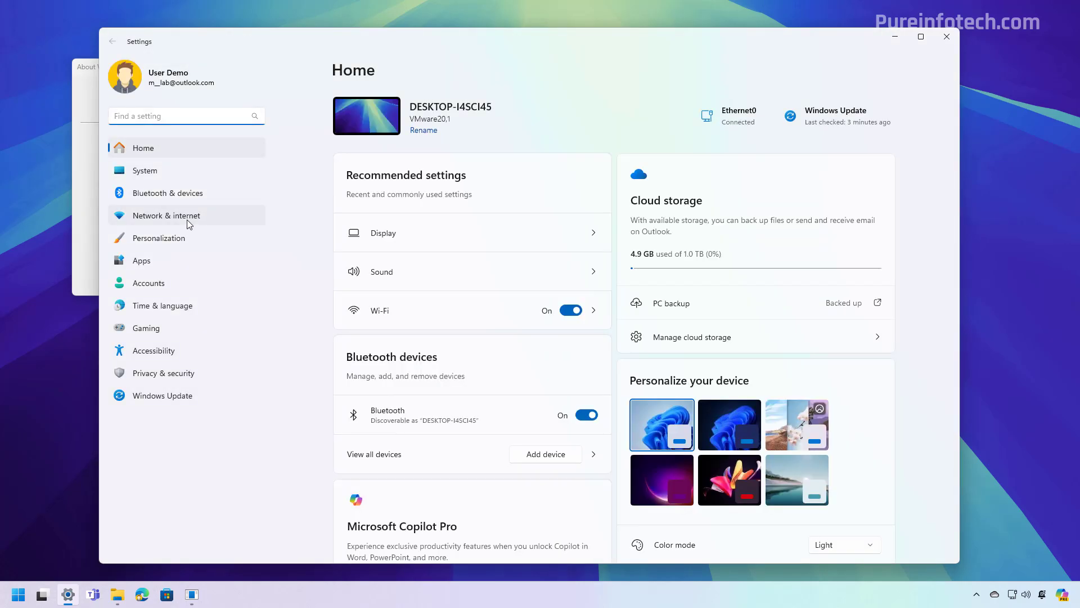
pyautogui.click(187, 219)
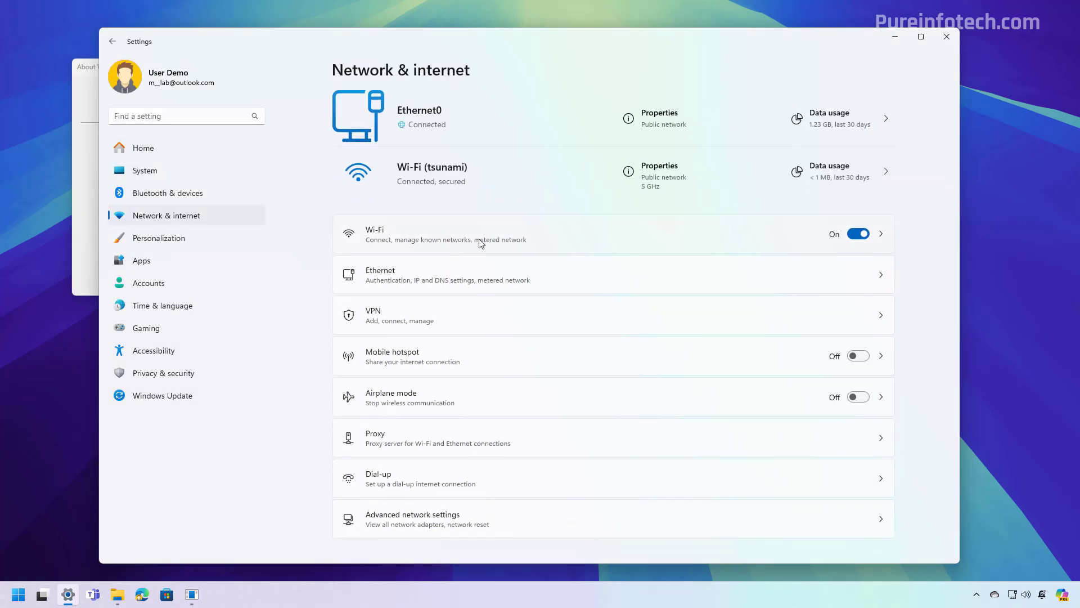
pyautogui.click(485, 236)
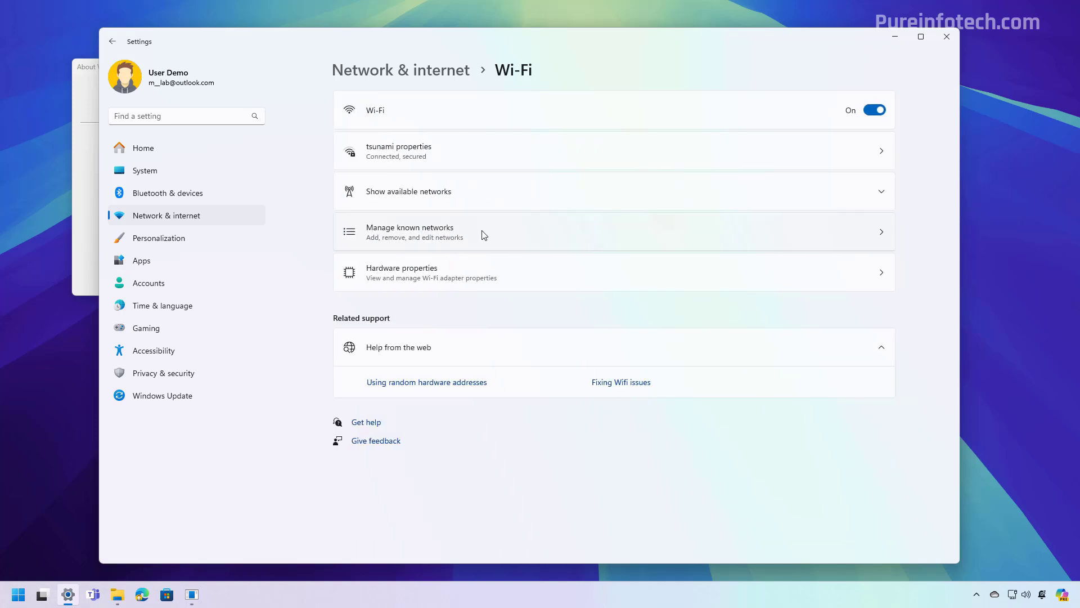
pyautogui.click(484, 235)
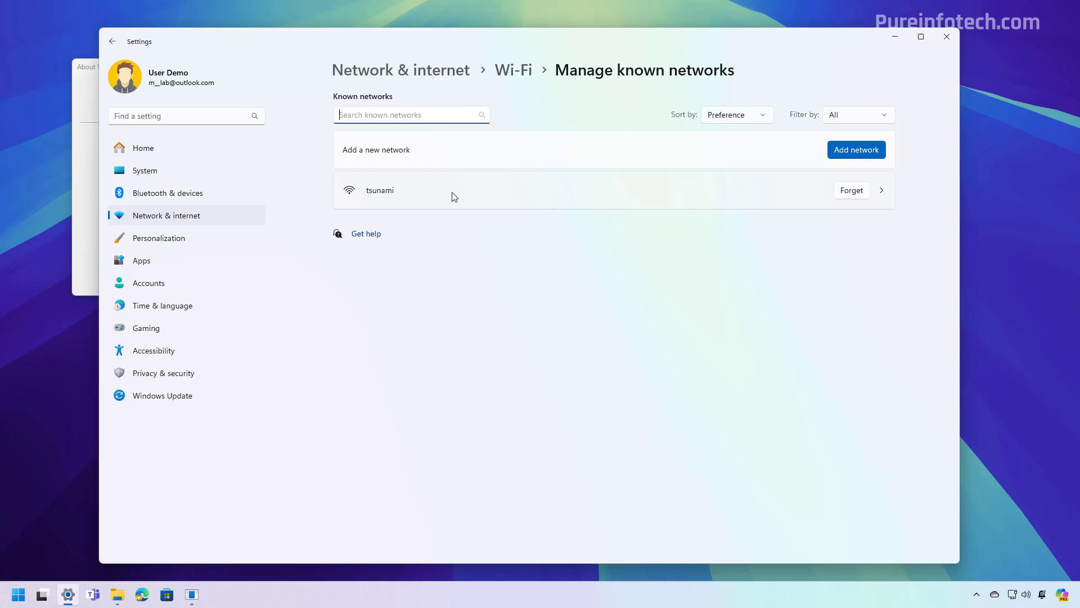
# Open the tsunami network's properties, reveal its security key, then close the key window
pyautogui.click(682, 195)
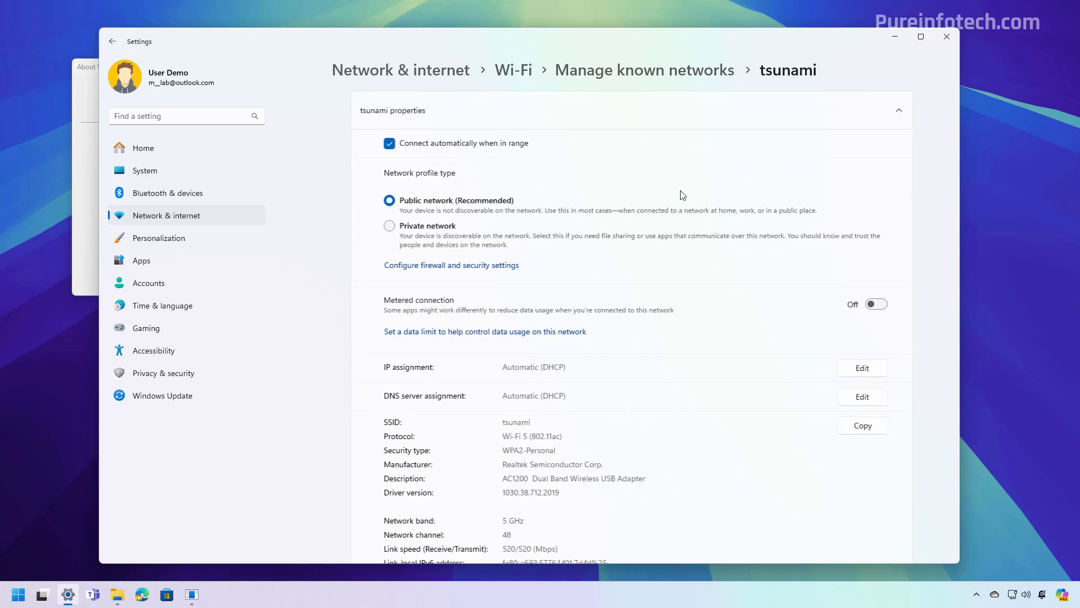
pyautogui.scroll(-5, 599, 328)
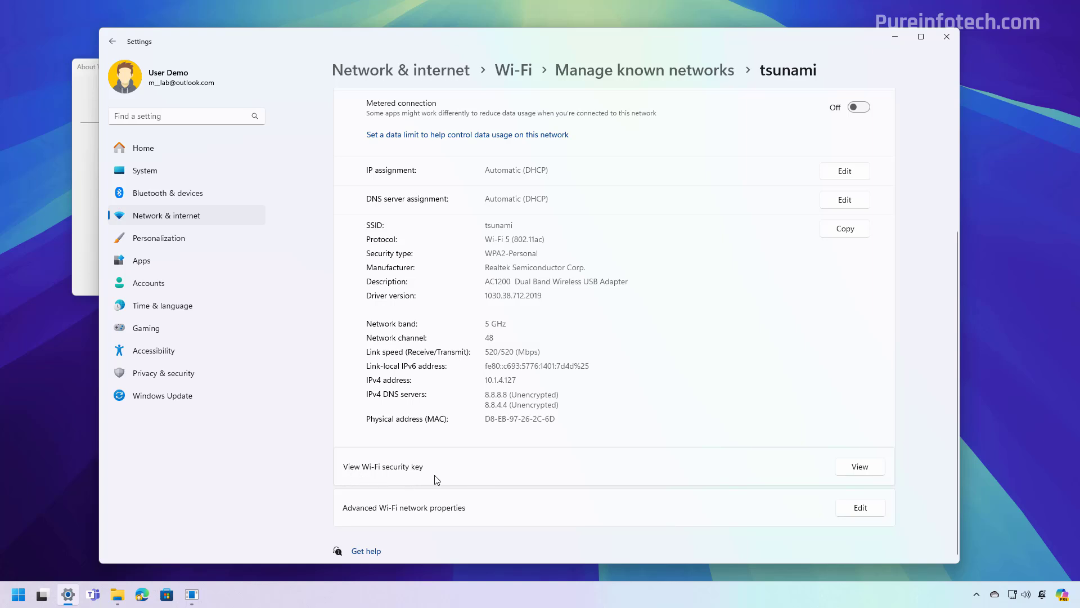
pyautogui.click(860, 468)
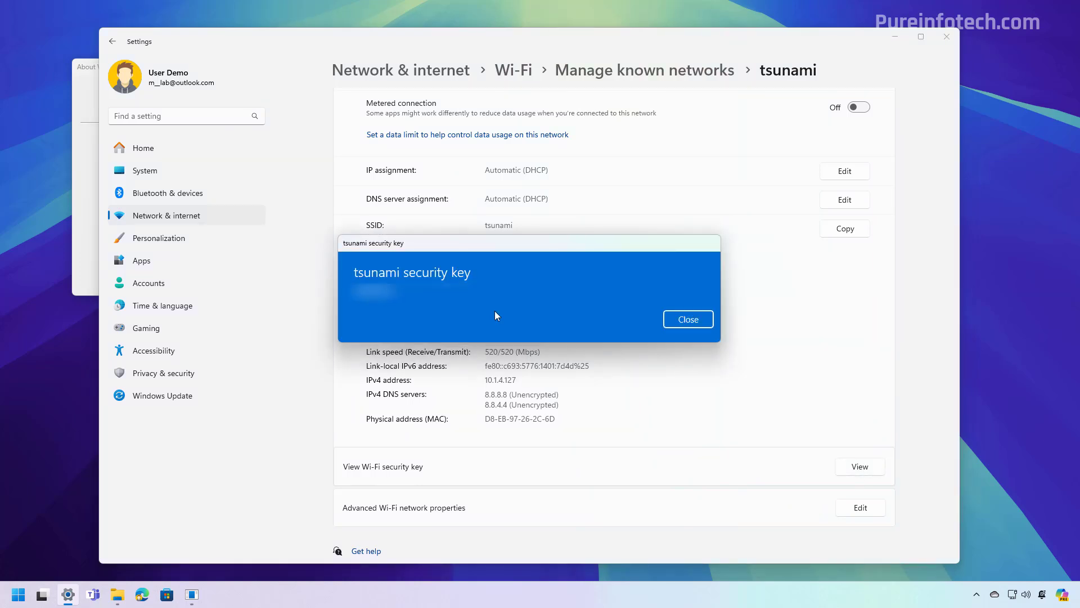
pyautogui.click(690, 320)
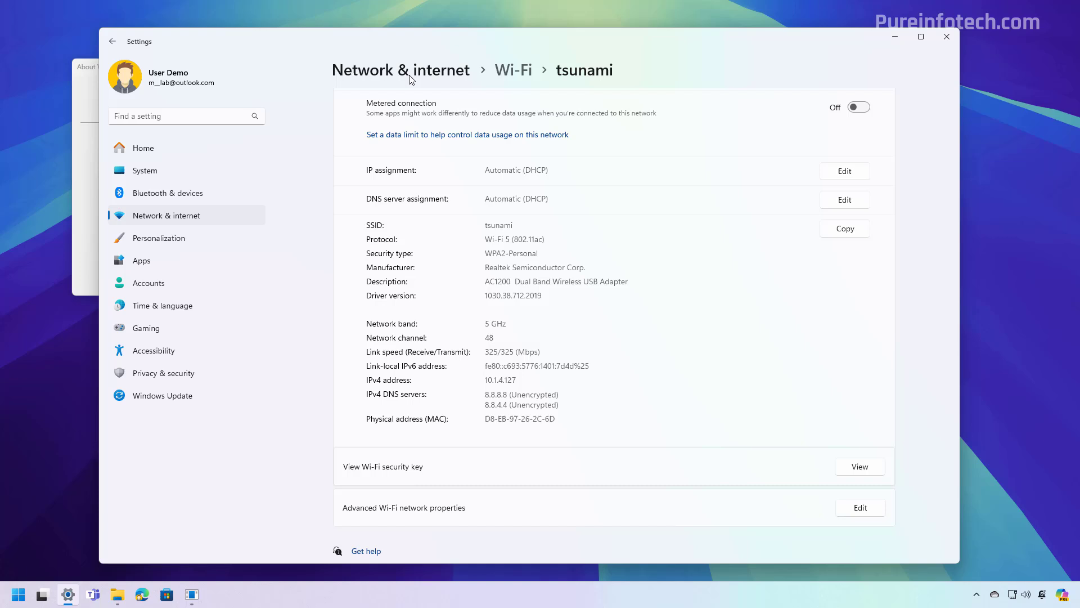
# Return to the Wi-Fi page and open the connected tsunami network's properties down to its adapter details
pyautogui.click(513, 72)
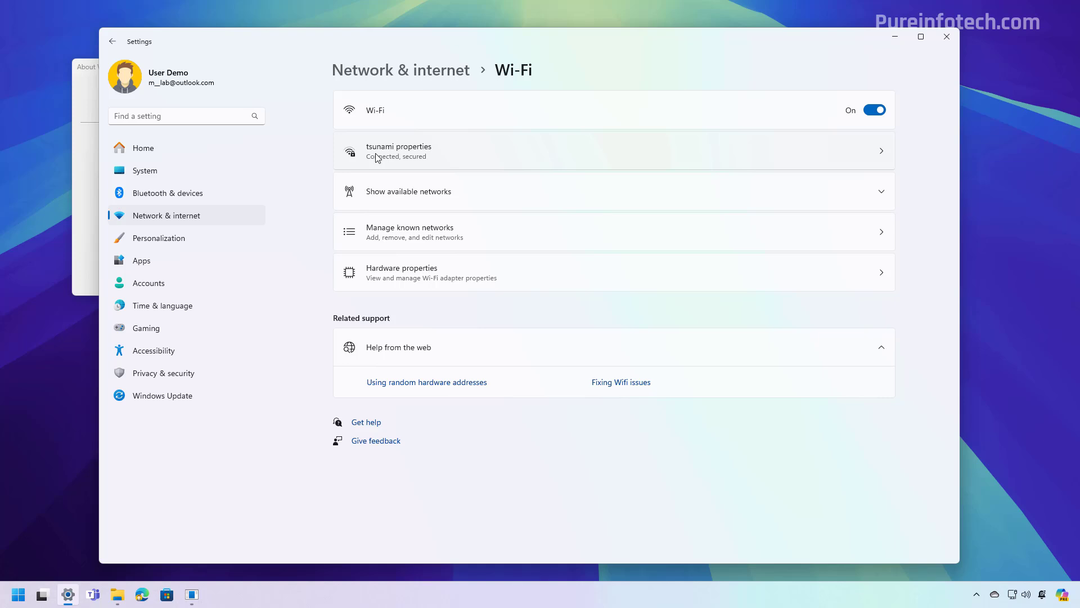
pyautogui.click(390, 153)
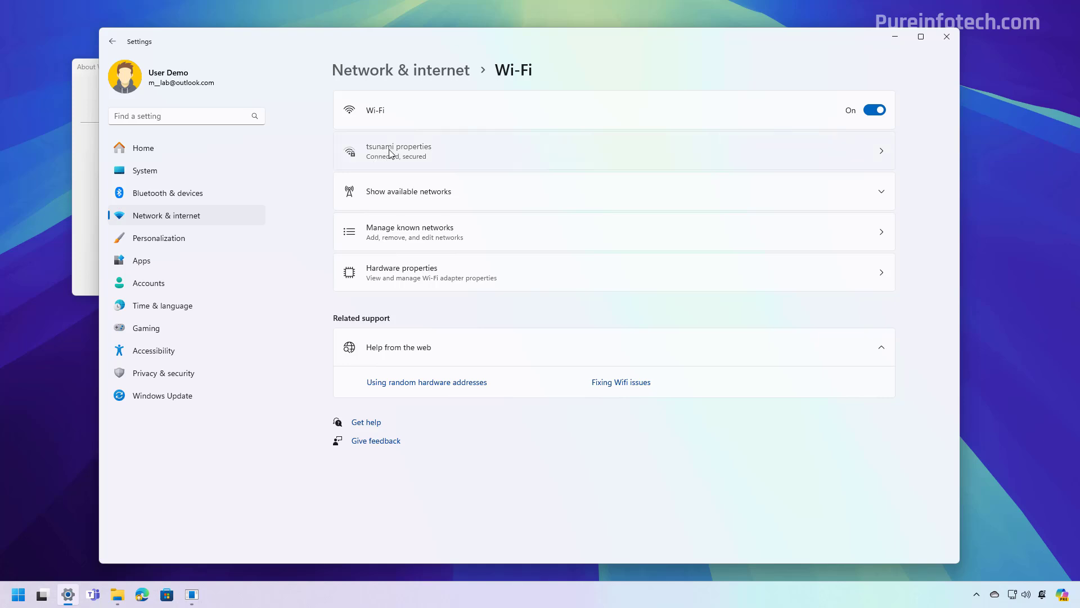
pyautogui.scroll(-5, 534, 248)
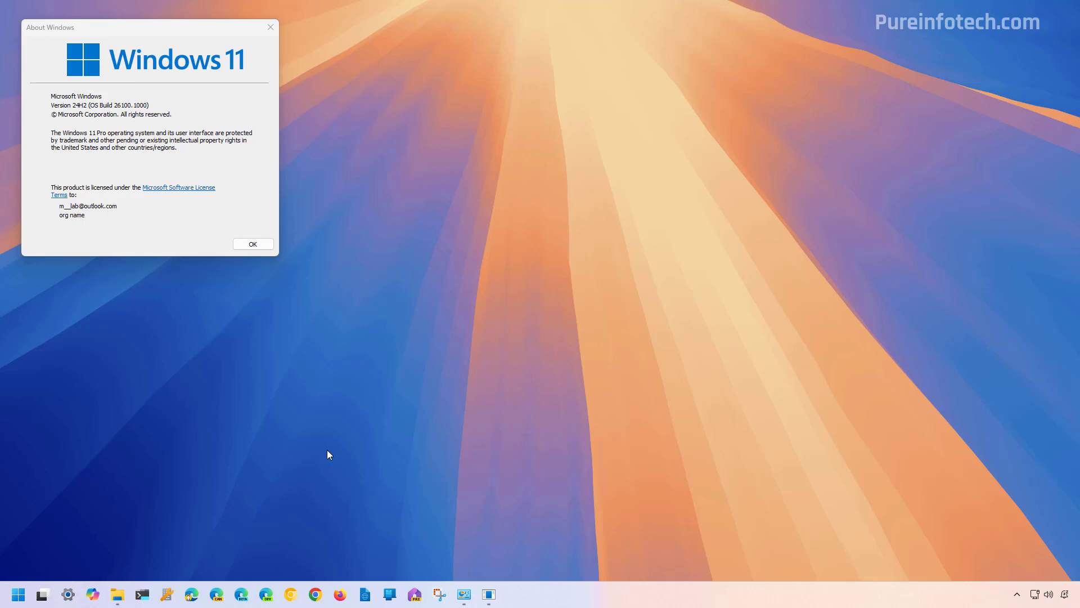
# Launch Settings via Start search and open tsunami under Network & internet > Wi-Fi > Manage known networks
pyautogui.press('super')
pyautogui.write('settings')
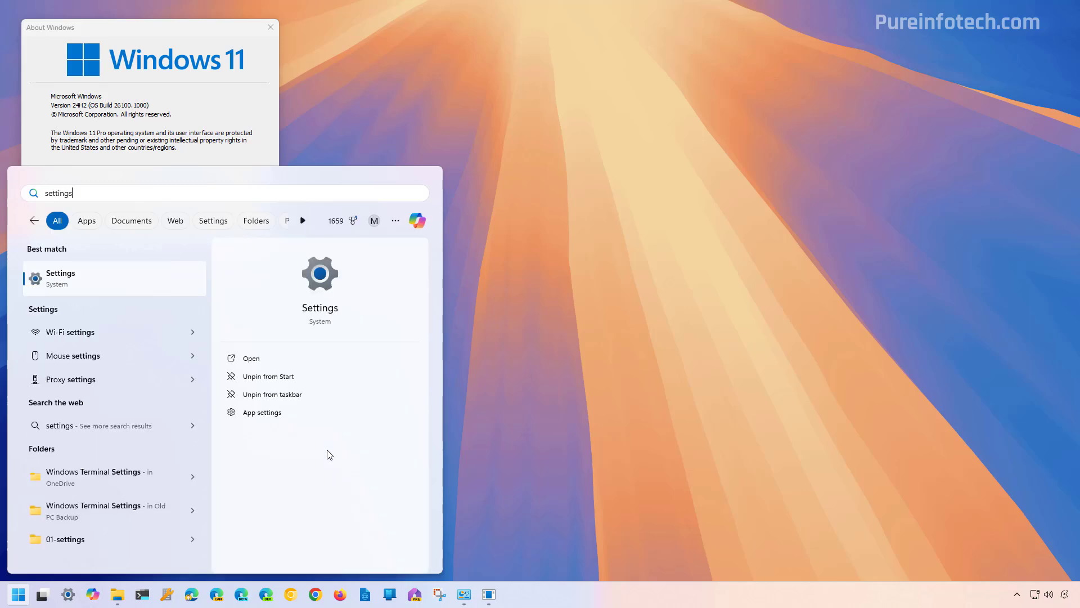
pyautogui.click(147, 279)
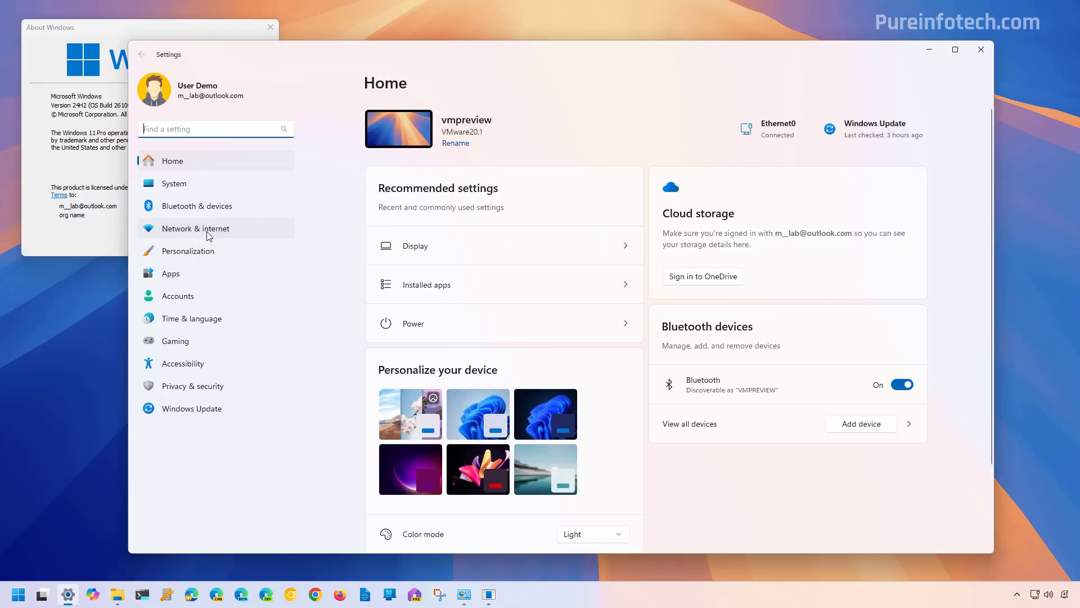
pyautogui.click(207, 231)
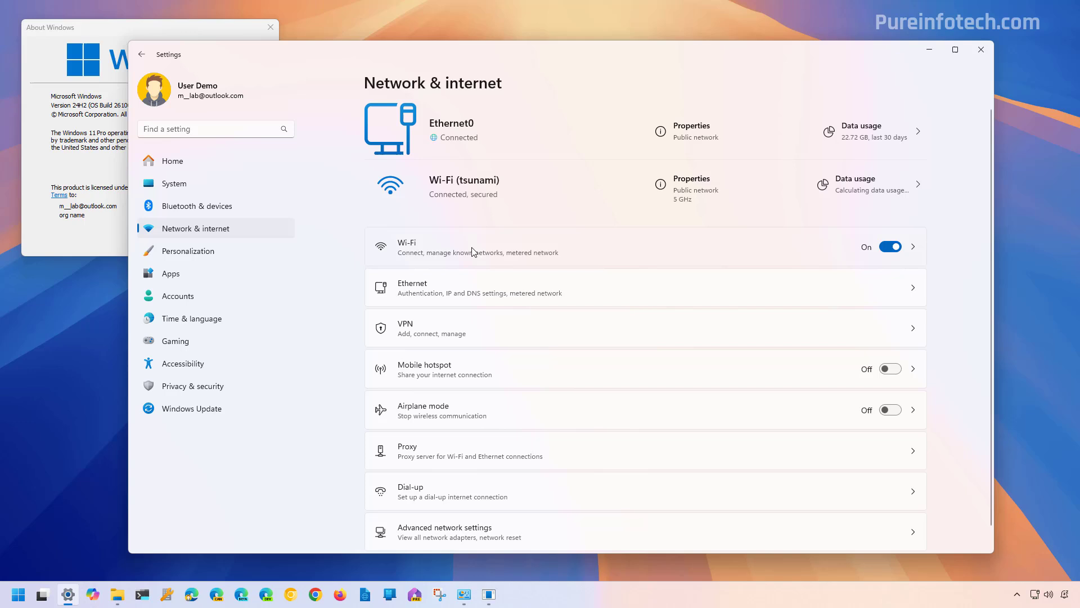
pyautogui.click(472, 251)
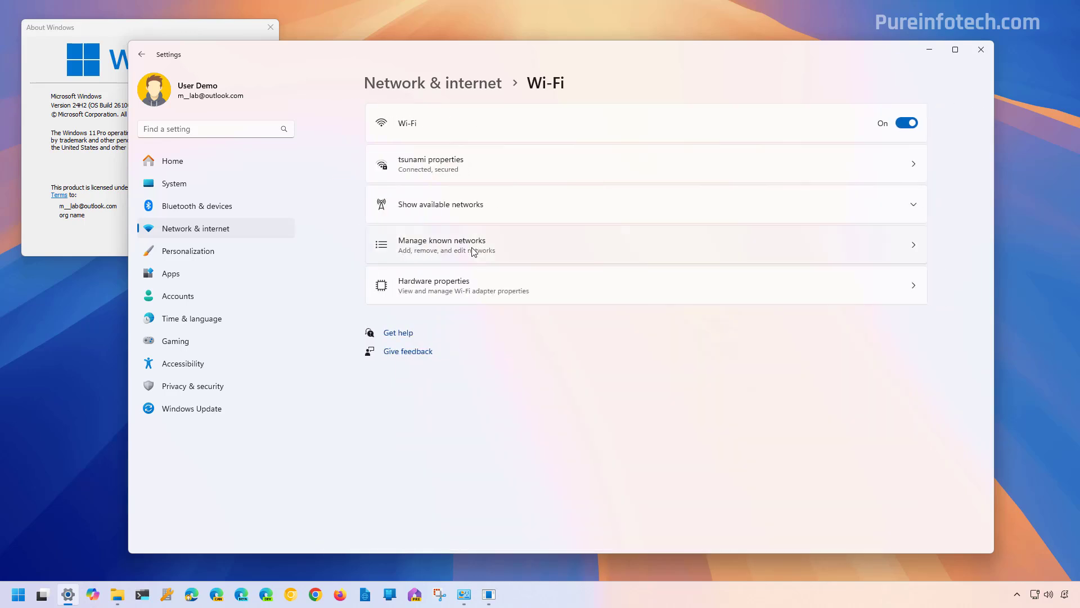
pyautogui.click(440, 250)
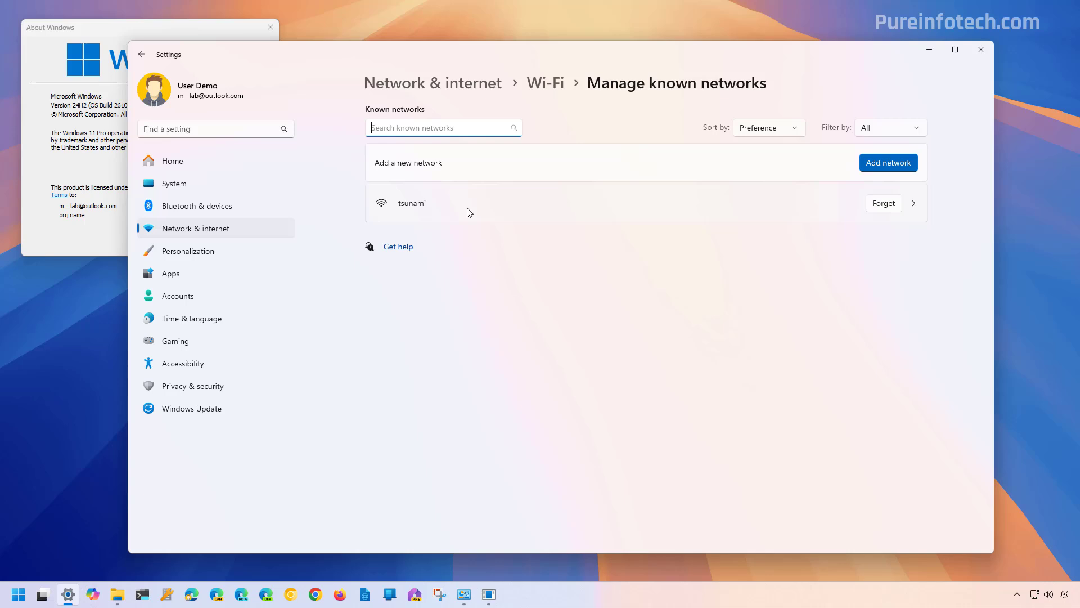
pyautogui.click(468, 212)
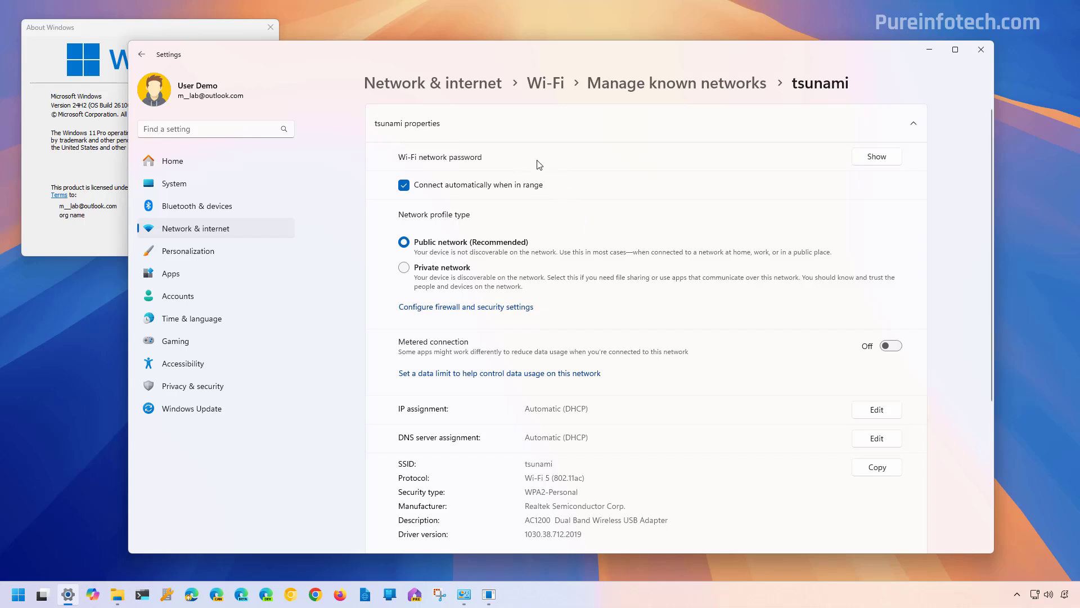
# Show the tsunami Wi-Fi network password and QR code, then close that window
pyautogui.click(873, 161)
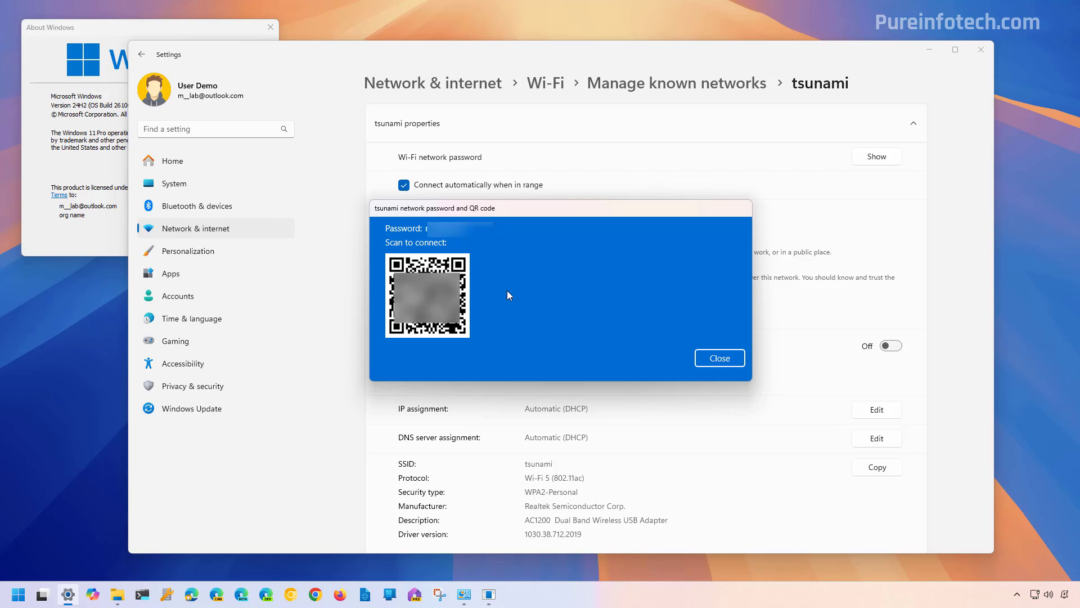
pyautogui.click(720, 358)
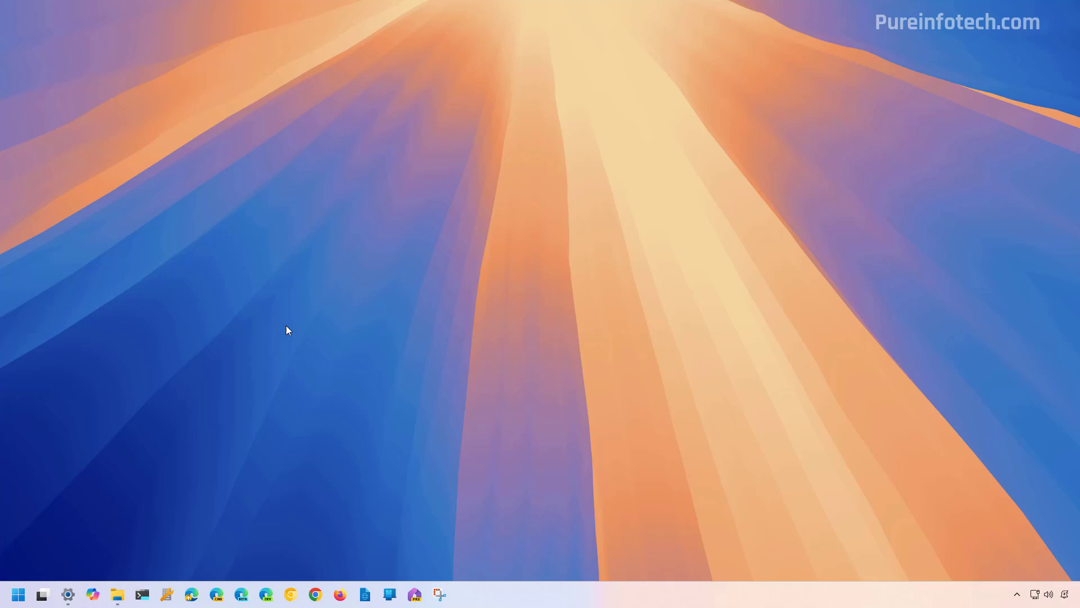
# Open Control Panel from Start search and go to Network and Internet > Network and Sharing Center
pyautogui.press('super')
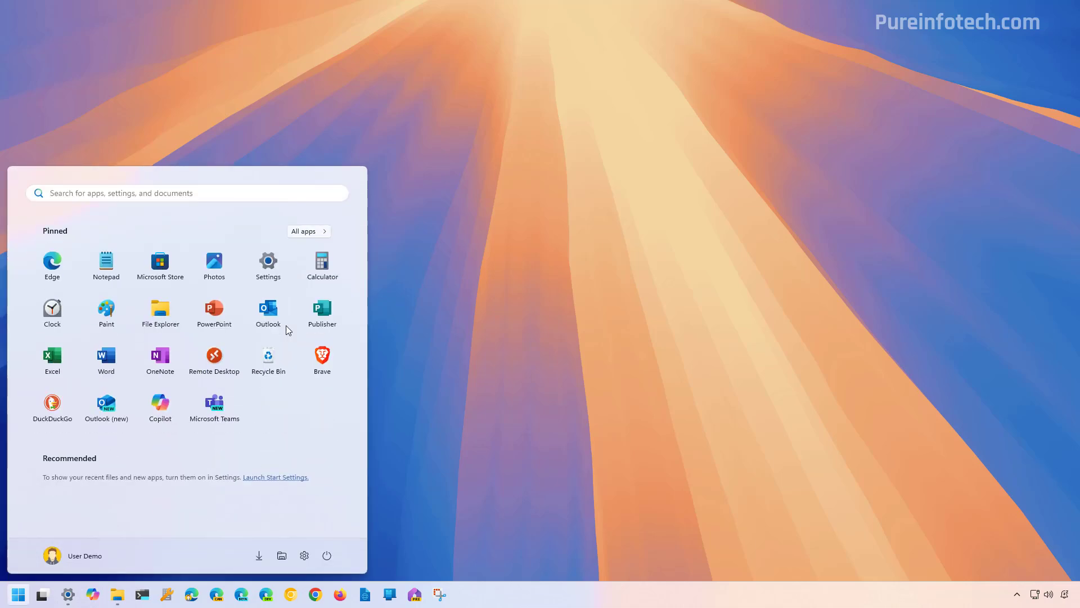
pyautogui.write('control')
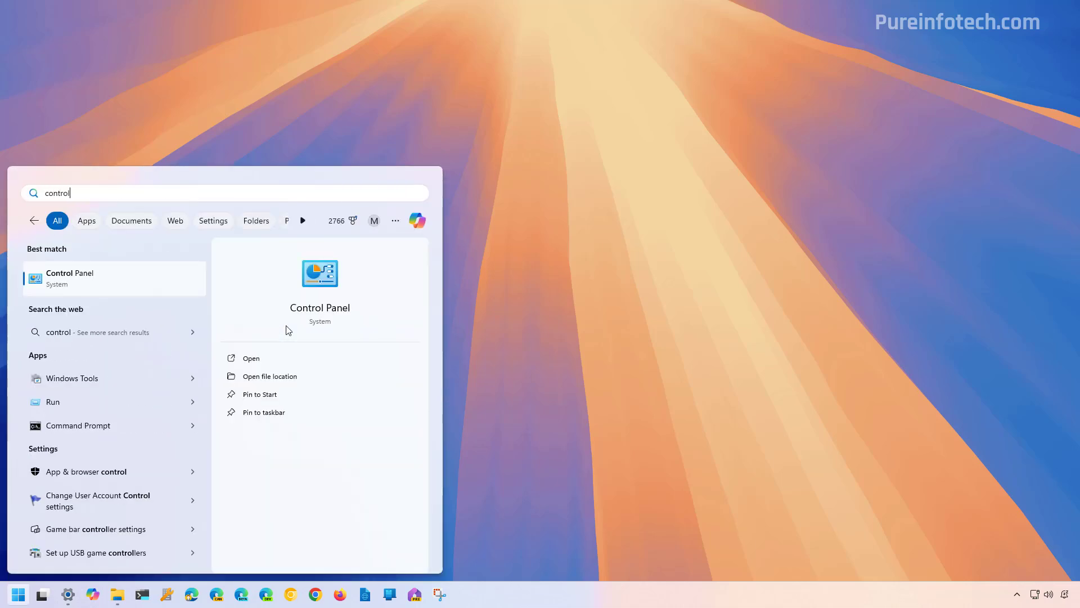
pyautogui.click(164, 285)
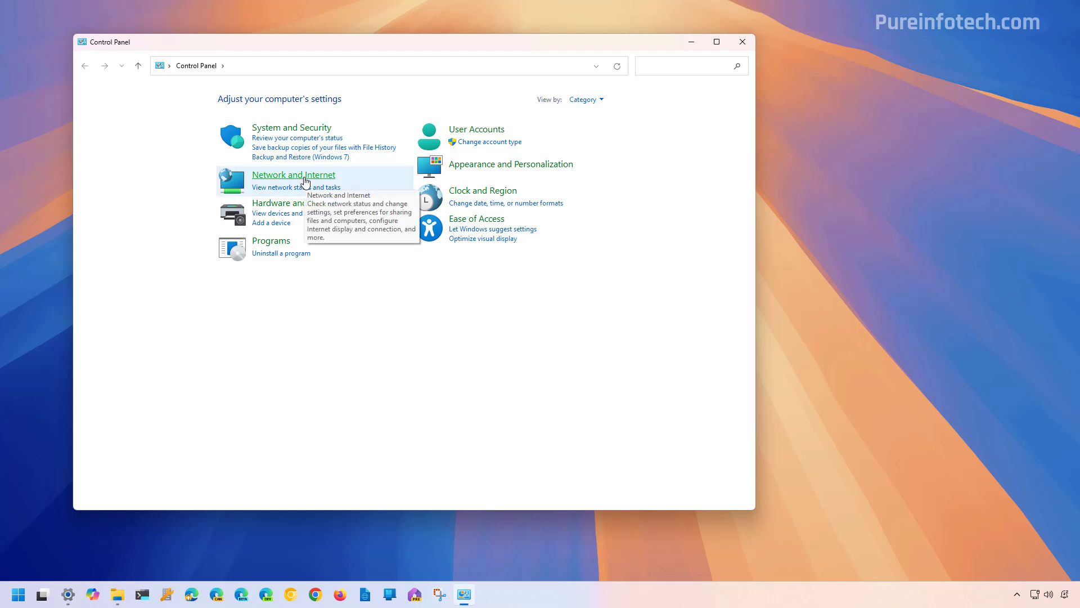
pyautogui.click(306, 183)
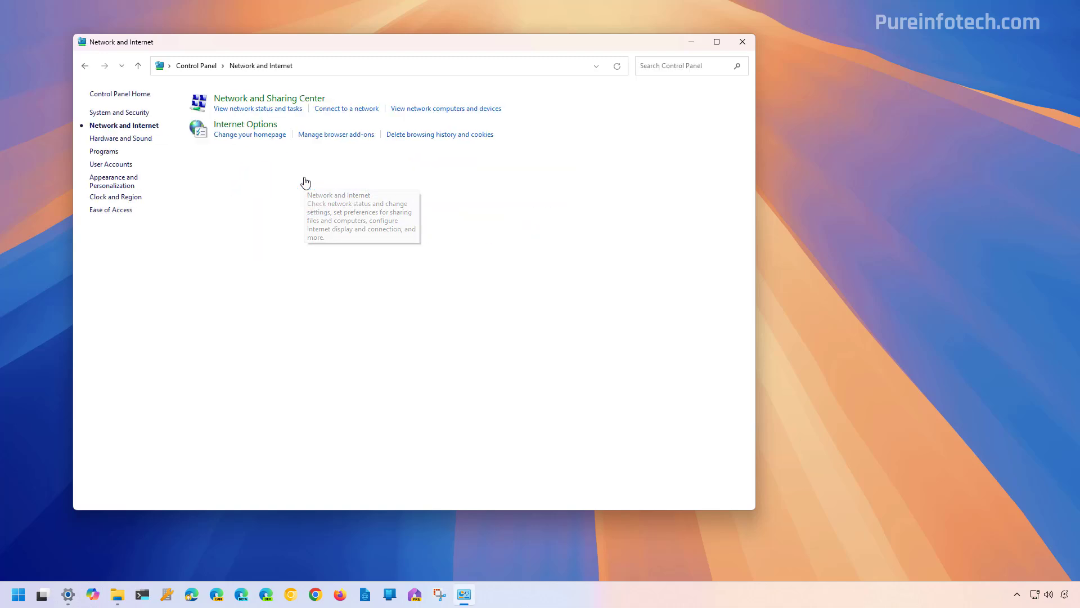
pyautogui.click(268, 106)
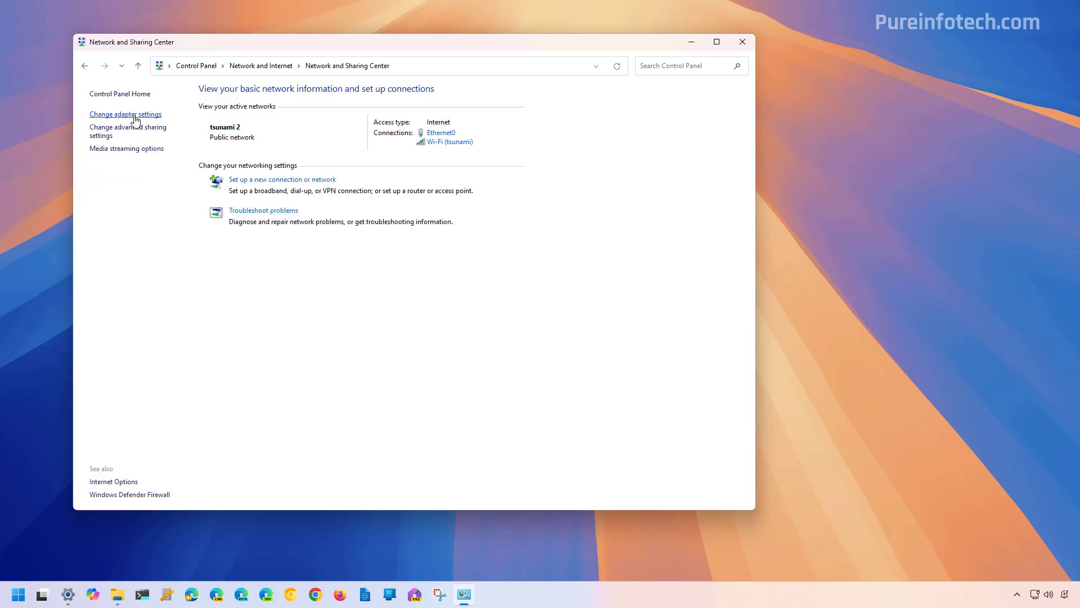
# Show the tsunami security key characters in the Wi-Fi adapter's Wireless Properties Security tab, then close everything
pyautogui.click(135, 116)
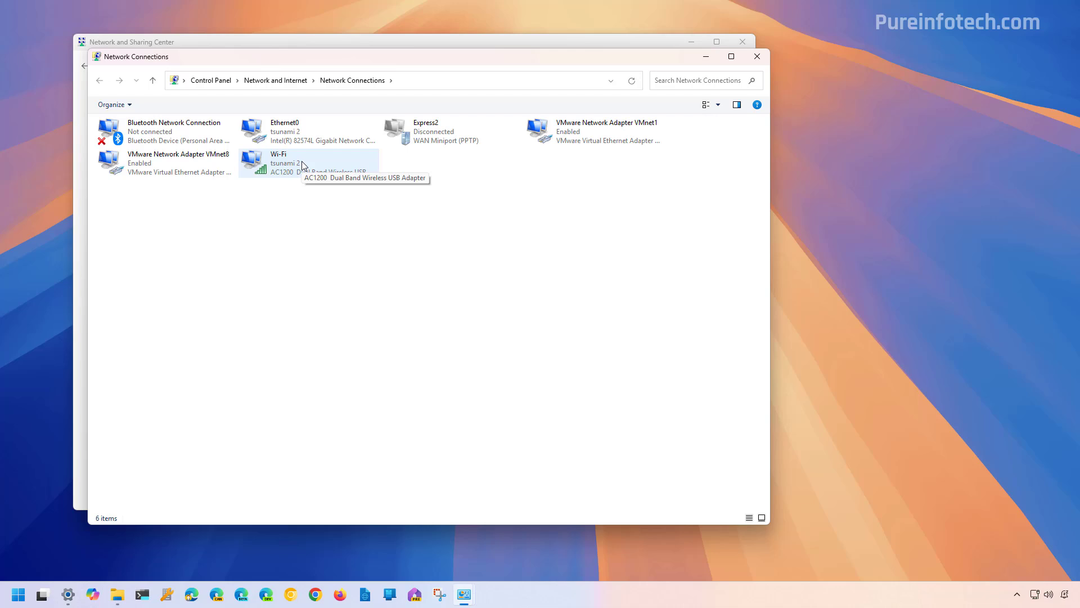
pyautogui.rightClick(302, 165)
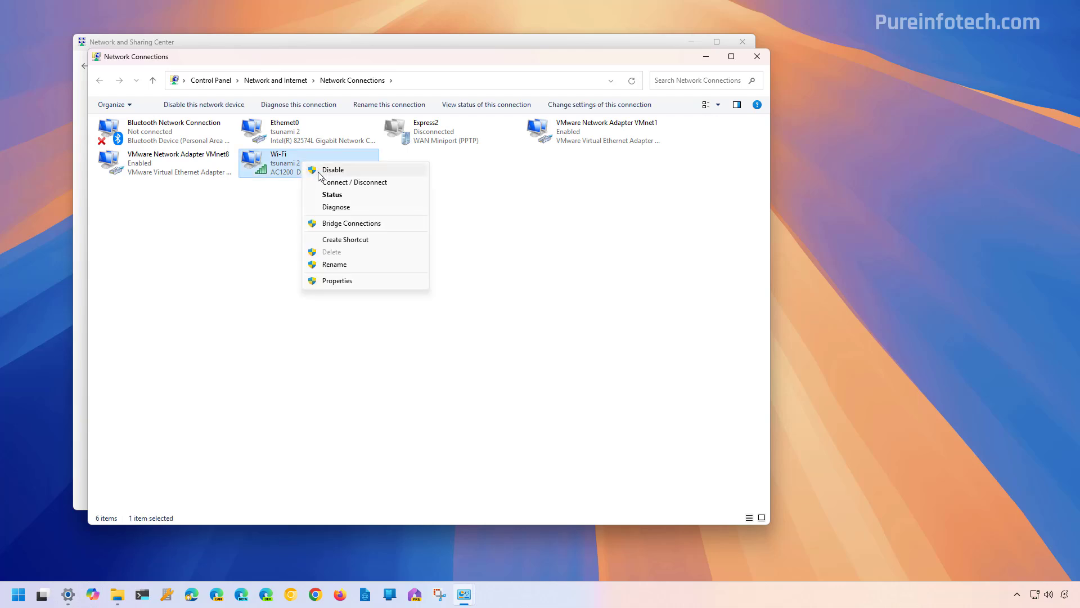
pyautogui.click(338, 196)
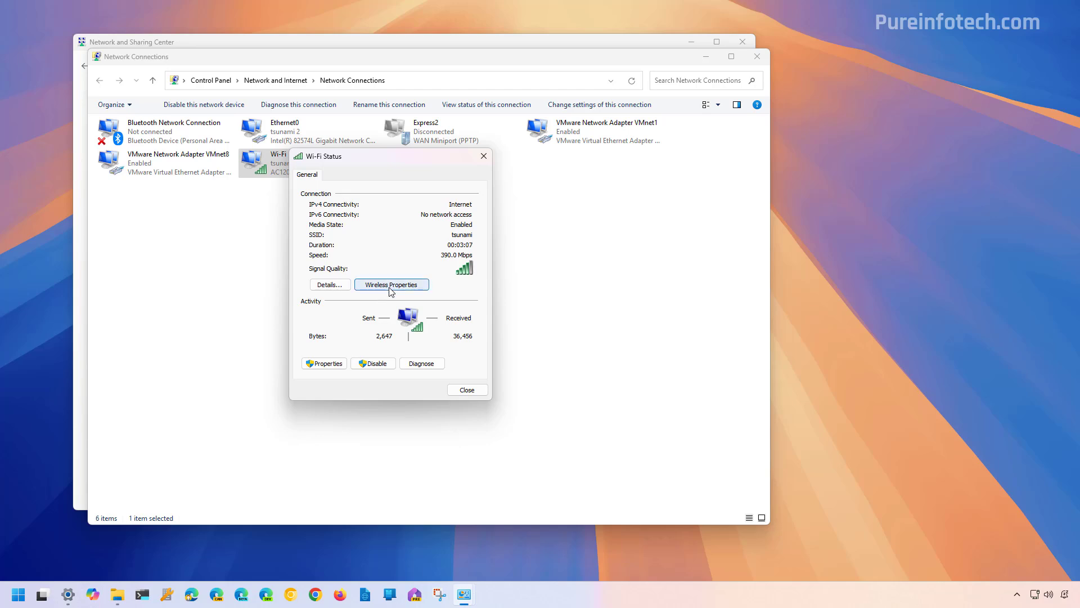
pyautogui.click(392, 284)
pyautogui.click(353, 184)
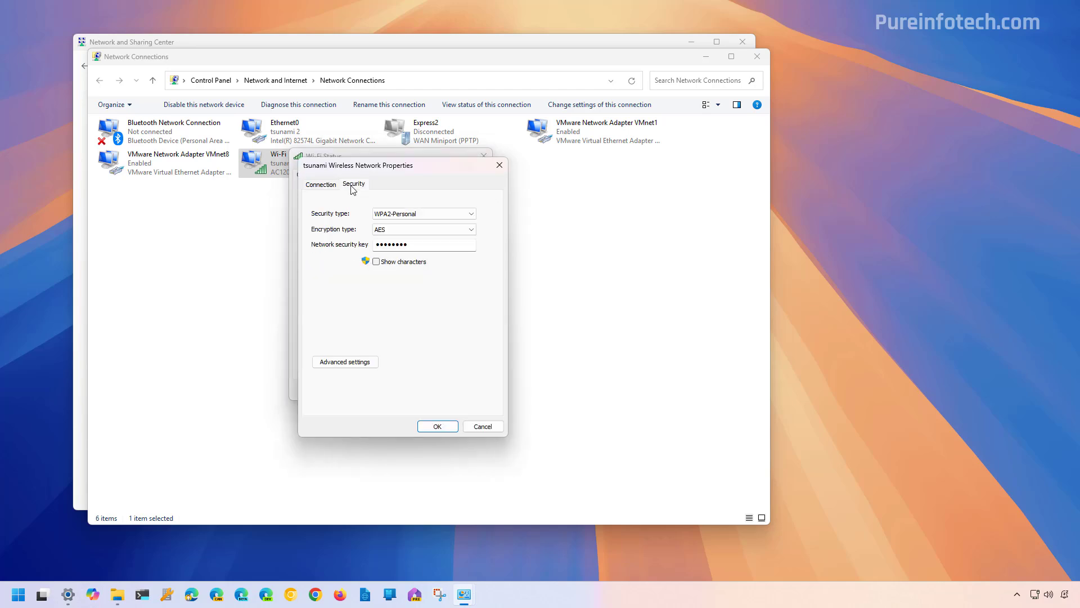
pyautogui.click(376, 262)
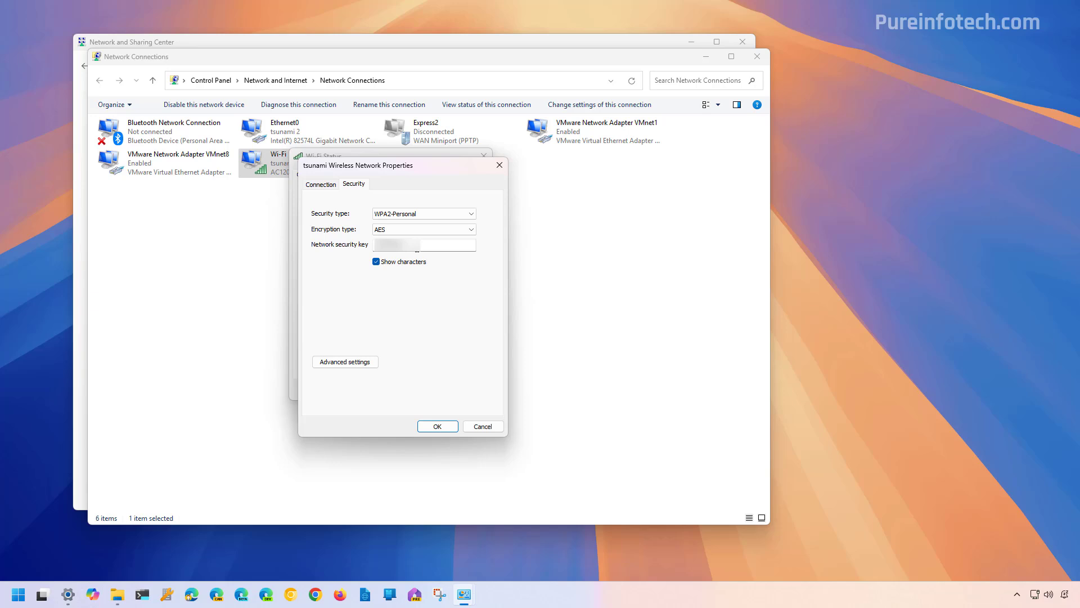
pyautogui.click(444, 427)
pyautogui.click(466, 392)
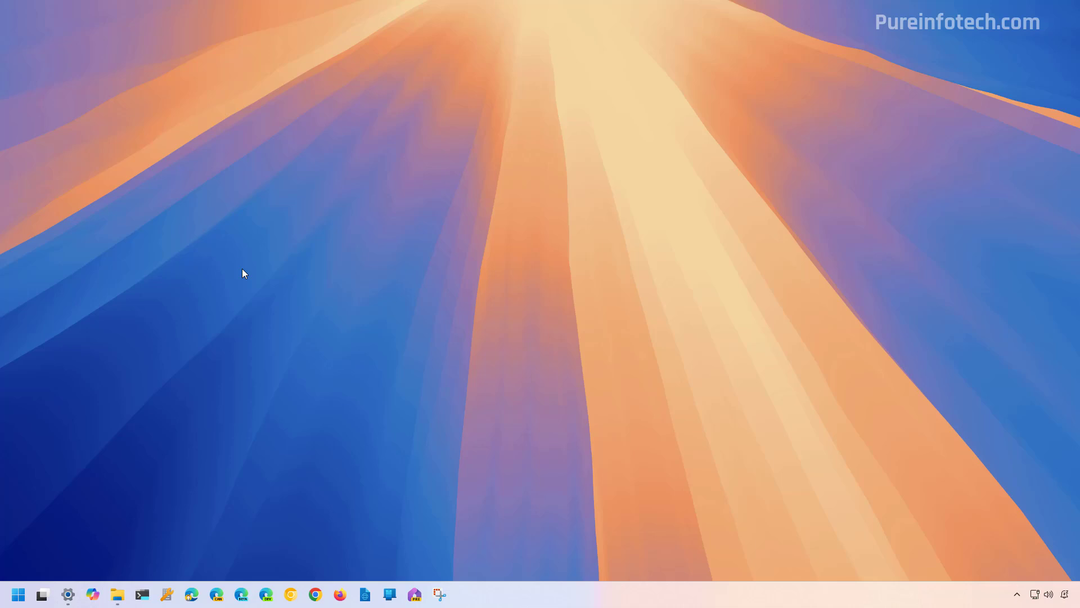
# Launch Terminal Preview as administrator from Start search, approving the UAC prompt
pyautogui.press('super')
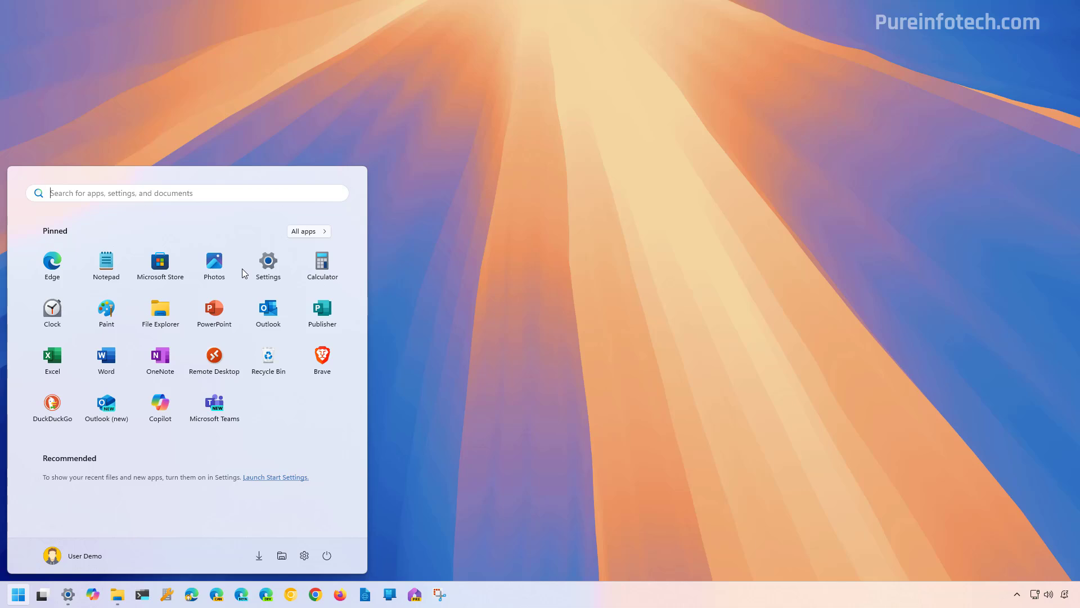
pyautogui.write('term')
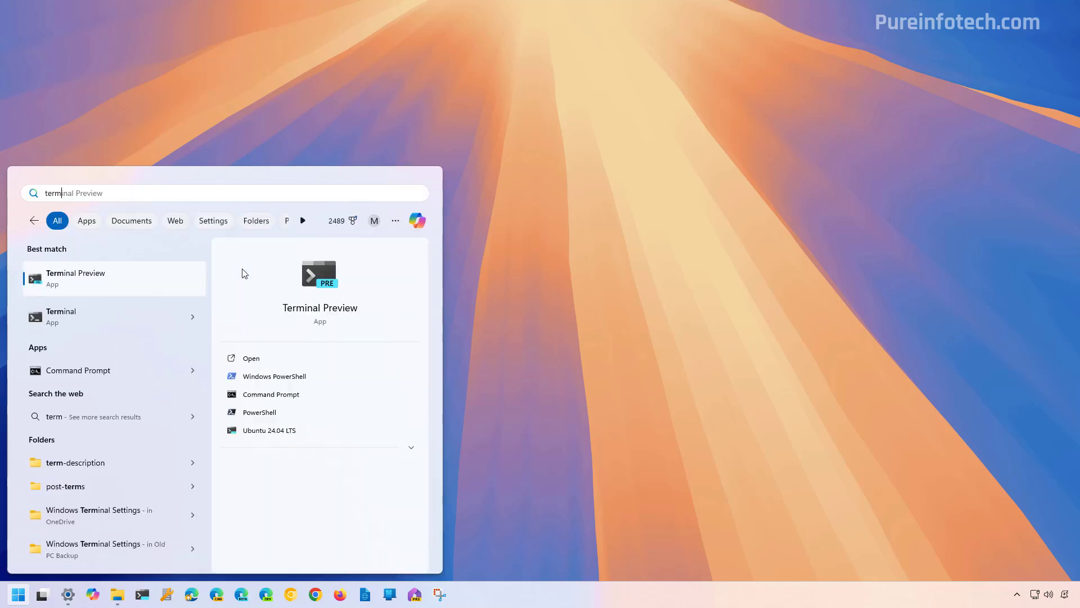
pyautogui.rightClick(111, 288)
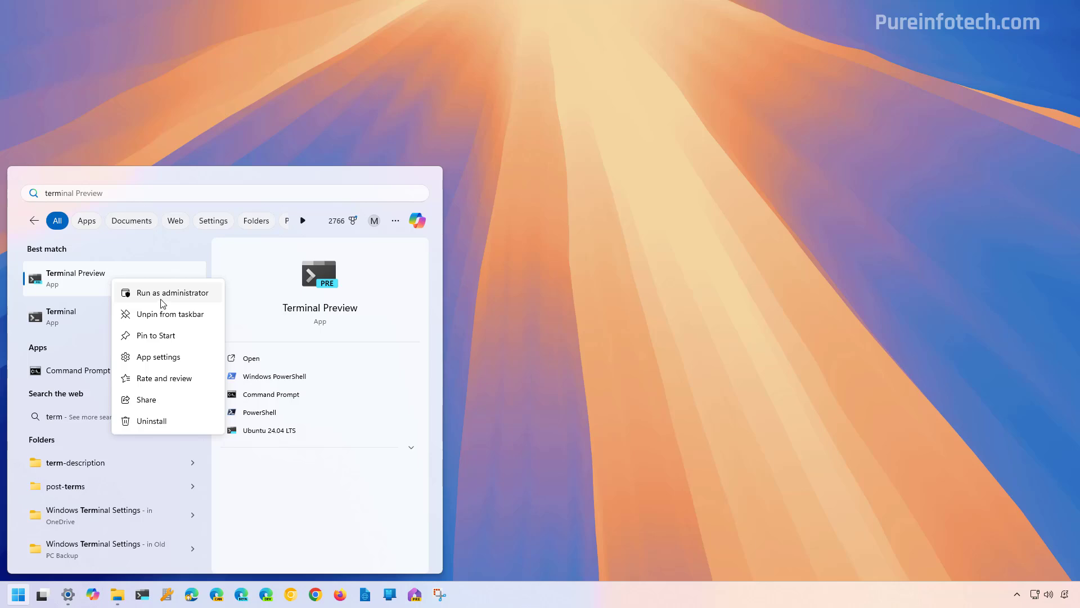
pyautogui.click(162, 298)
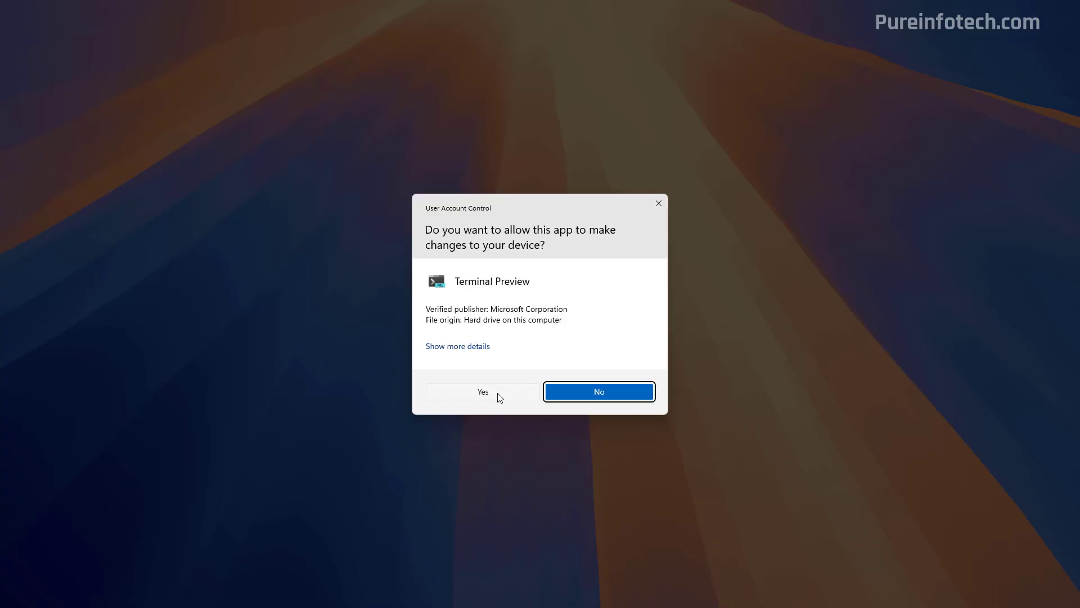
pyautogui.click(484, 392)
# Run 'netsh wlan show profiles' with enlarged terminal text to list saved Wi-Fi profiles
pyautogui.write('netsh wlan show profiles')
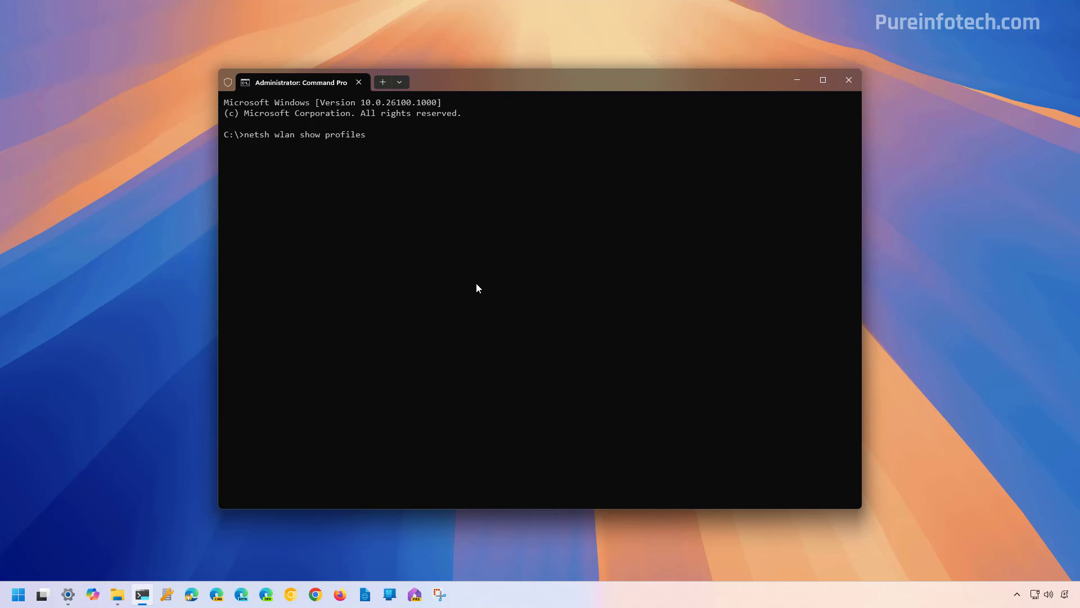
pyautogui.hotkey('ctrl', '+')
pyautogui.hotkey('ctrl', '+')
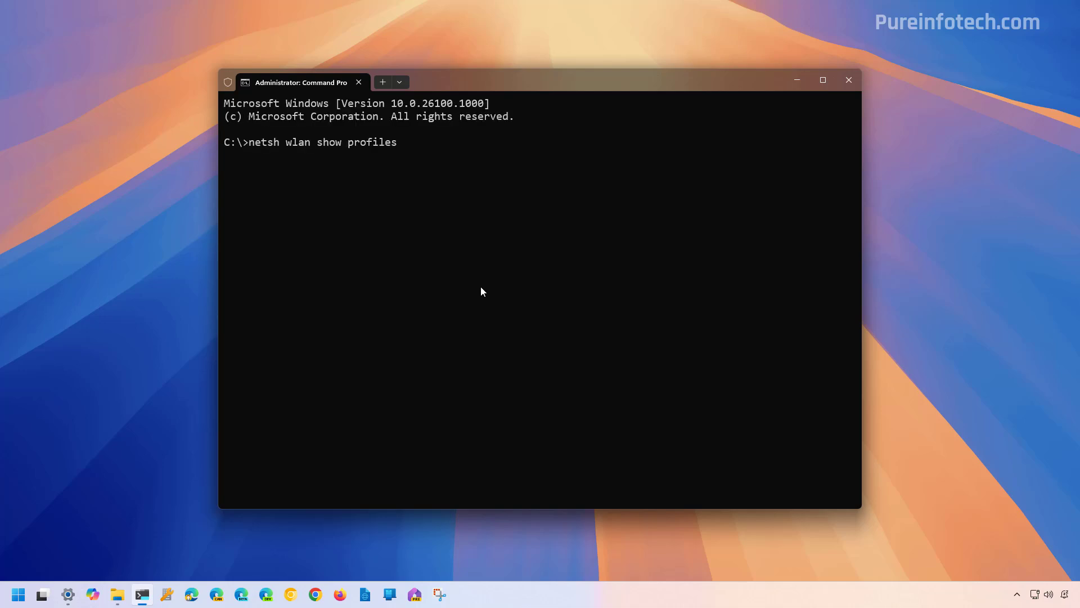
pyautogui.press('Return')
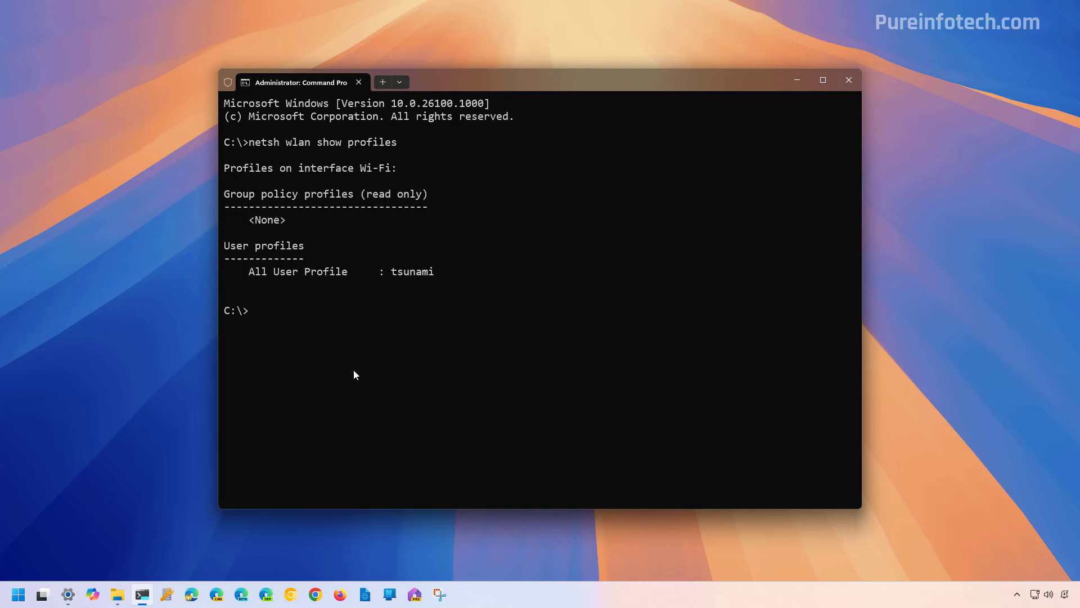
# Run netsh wlan show profile name="tsunami" key=clear to reveal the key, then show the desktop
pyautogui.write('netsh wlan show profile name="Wi-Fi-Profile" key=clear')
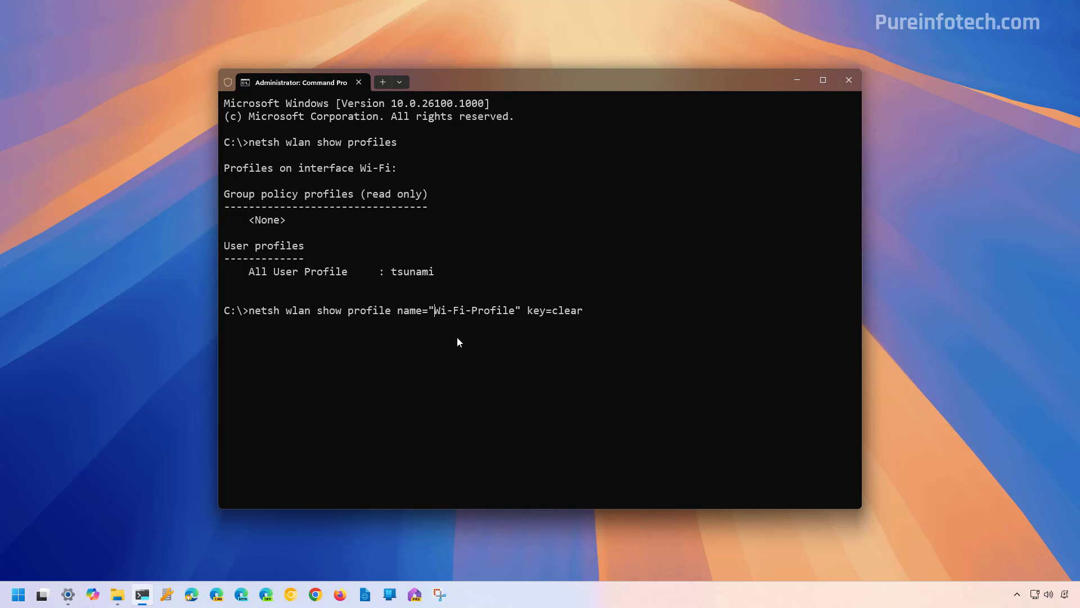
pyautogui.press('Delete')
pyautogui.press('Delete')
pyautogui.press('Delete')
pyautogui.press('Delete')
pyautogui.press('Delete')
pyautogui.press('Delete')
pyautogui.press('Delete')
pyautogui.press('Delete')
pyautogui.press('Delete')
pyautogui.press('Delete')
pyautogui.press('Delete')
pyautogui.press('Delete')
pyautogui.press('Delete')
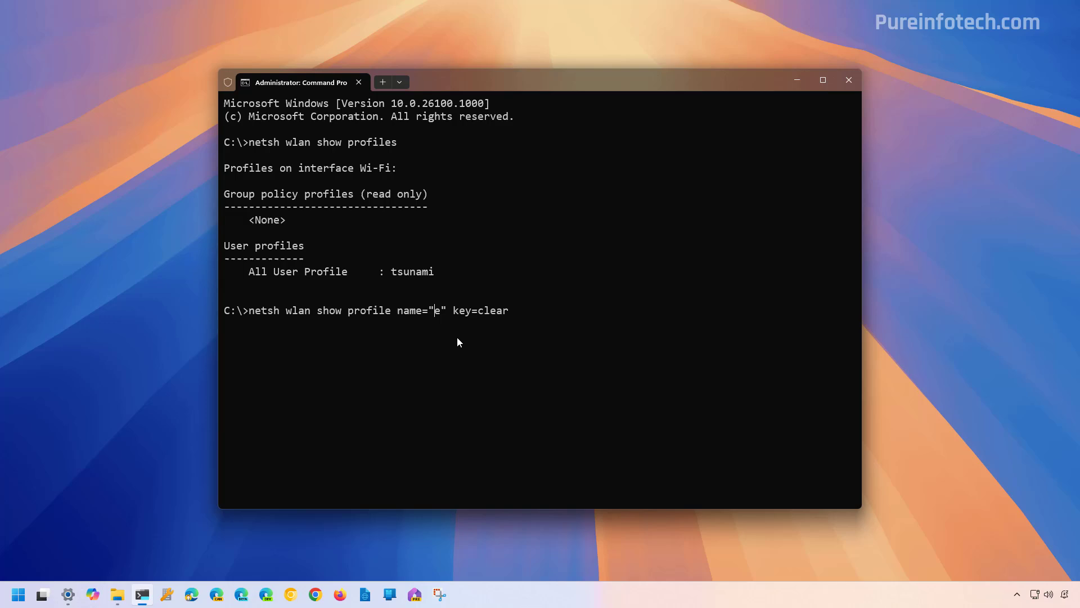
pyautogui.write('tsunami')
pyautogui.press('End')
pyautogui.press('Return')
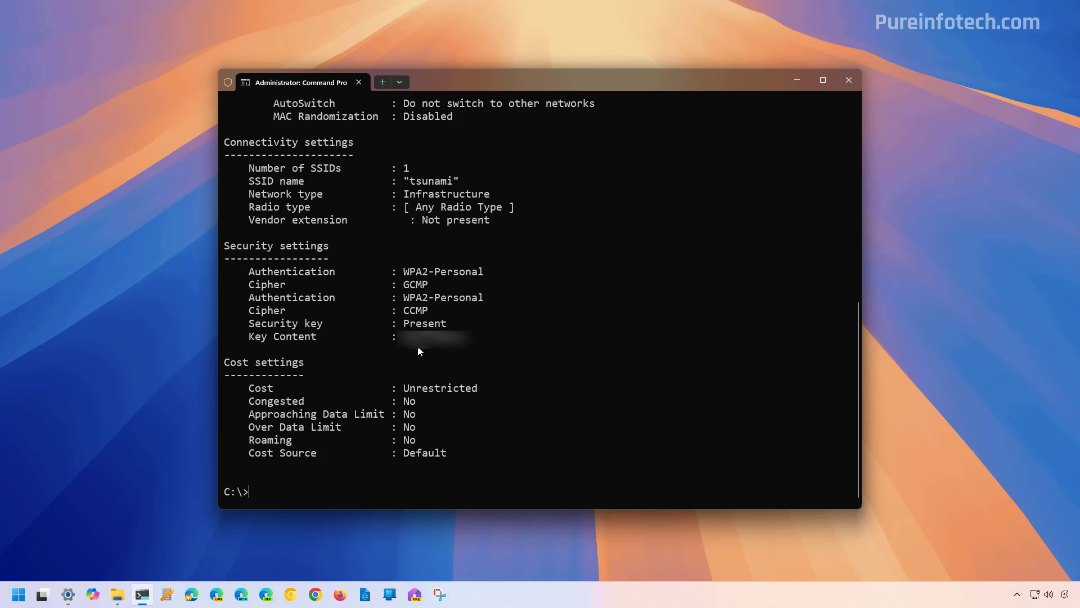
pyautogui.press('super+d')
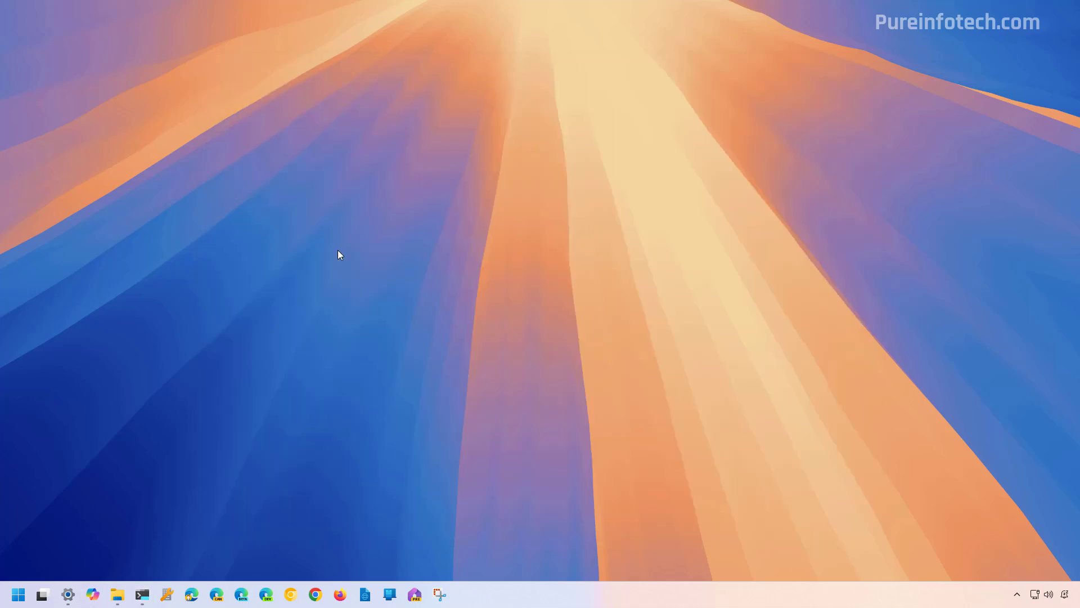